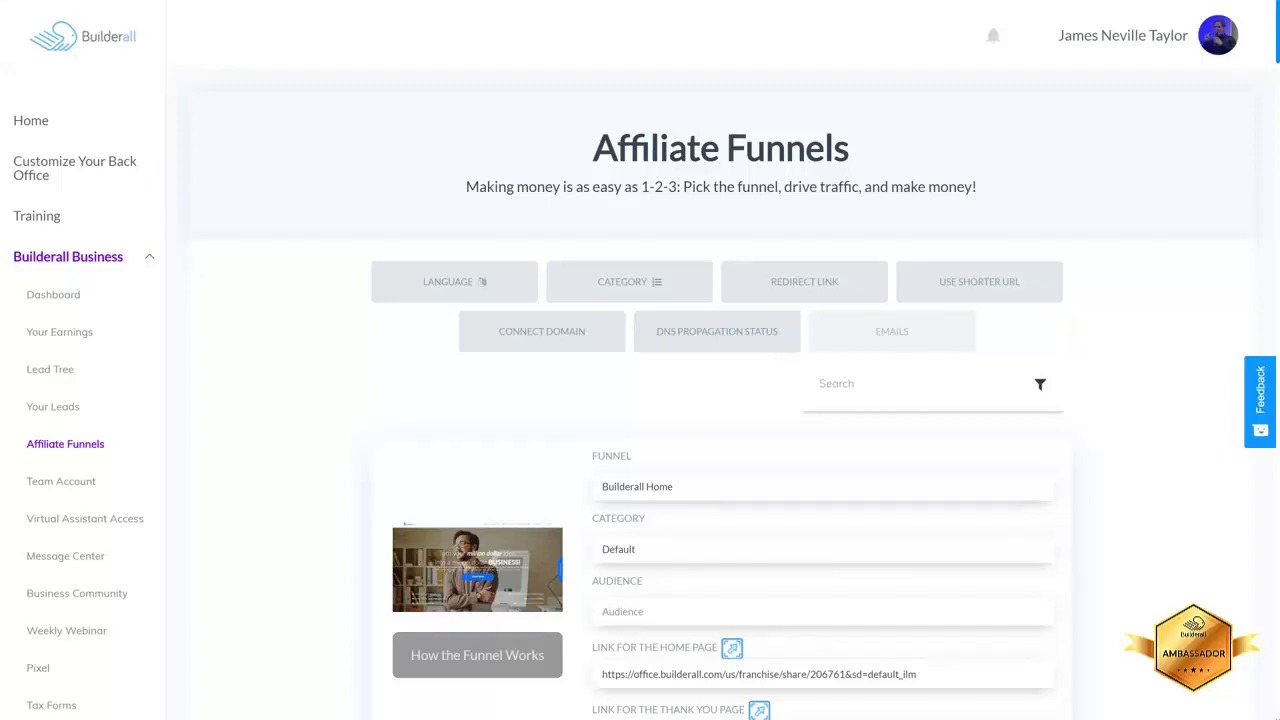
Open the custom domain connection dialog for the affiliate funnels
{"action": "left_click", "coordinate": [532, 335]}
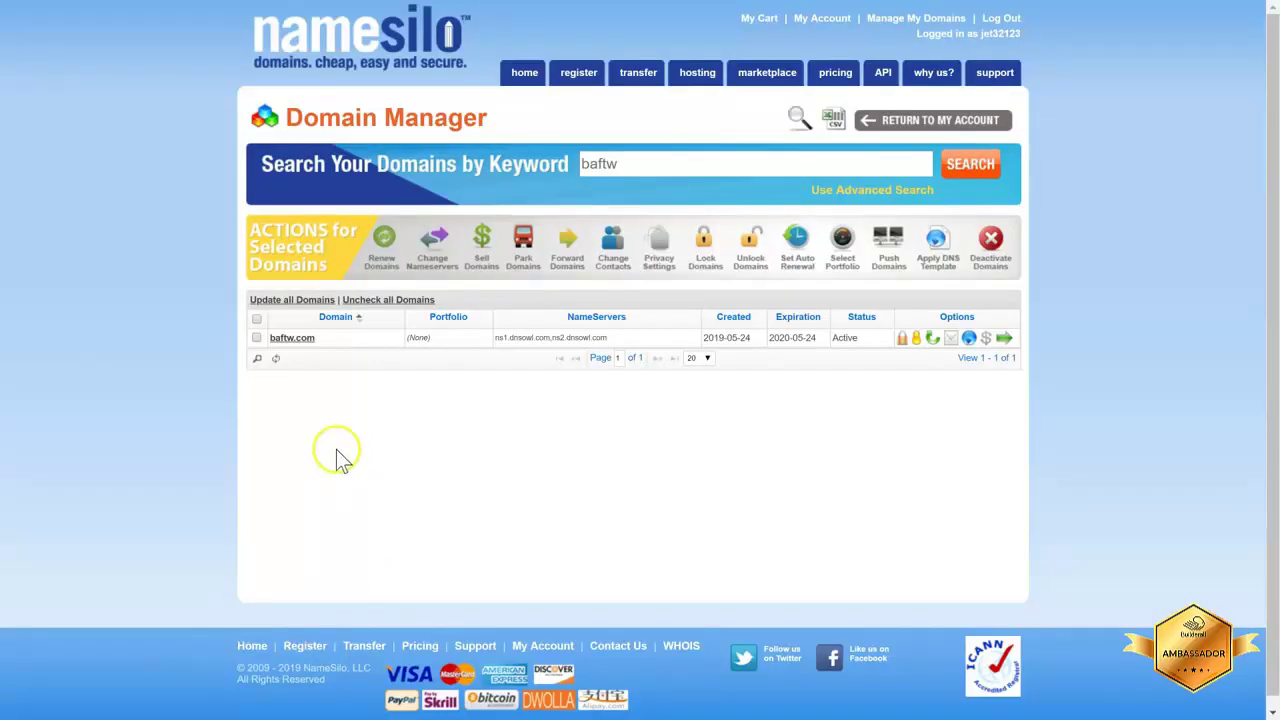
Select the domain baftw.com in the NameSilo domain list and open its nameserver form with the additional nameserver fields shown
{"action": "left_click", "coordinate": [257, 337]}
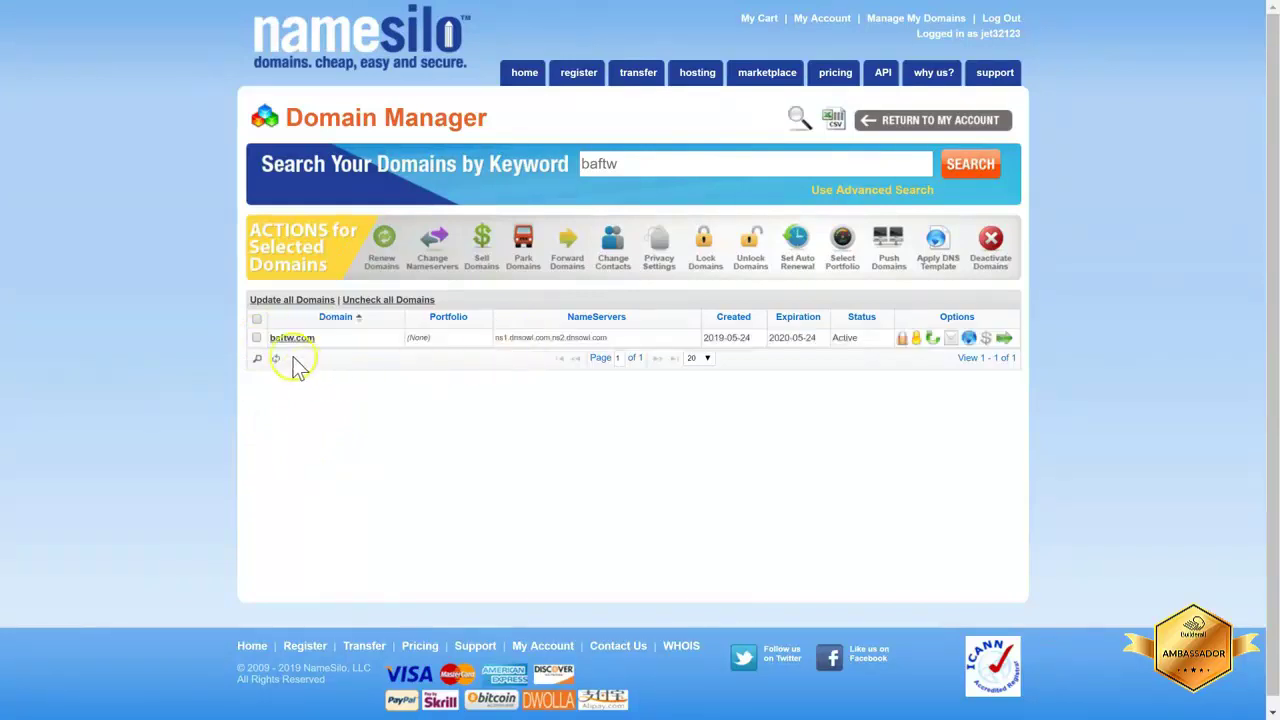
{"action": "left_click", "coordinate": [257, 340]}
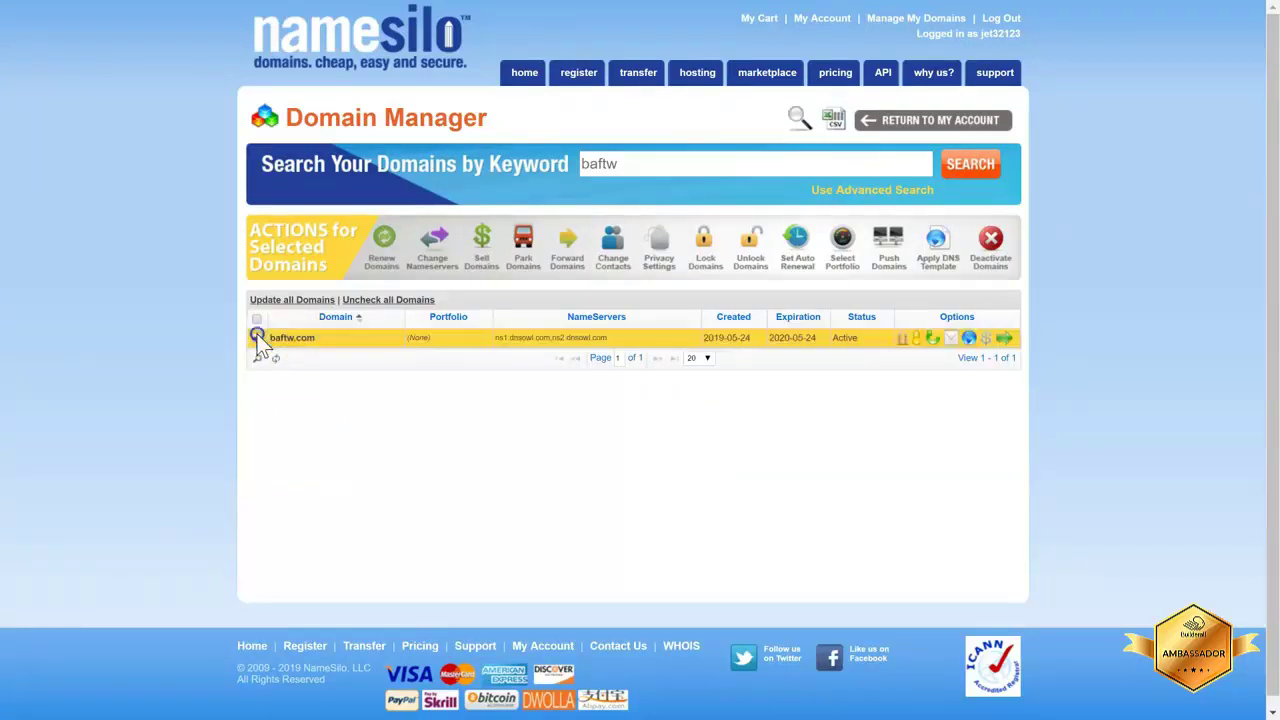
{"action": "left_click", "coordinate": [430, 245]}
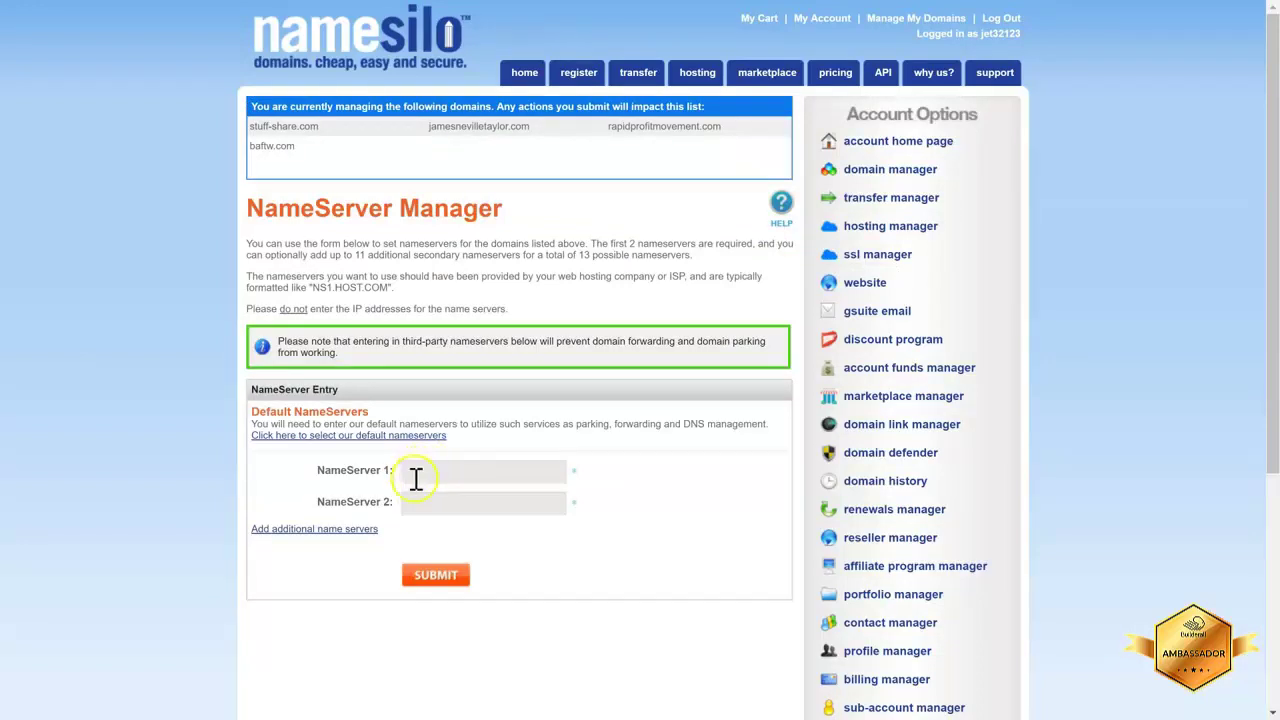
{"action": "left_click", "coordinate": [343, 531]}
{"action": "scroll", "coordinate": [551, 549], "scroll_direction": "down", "scroll_amount": 2}
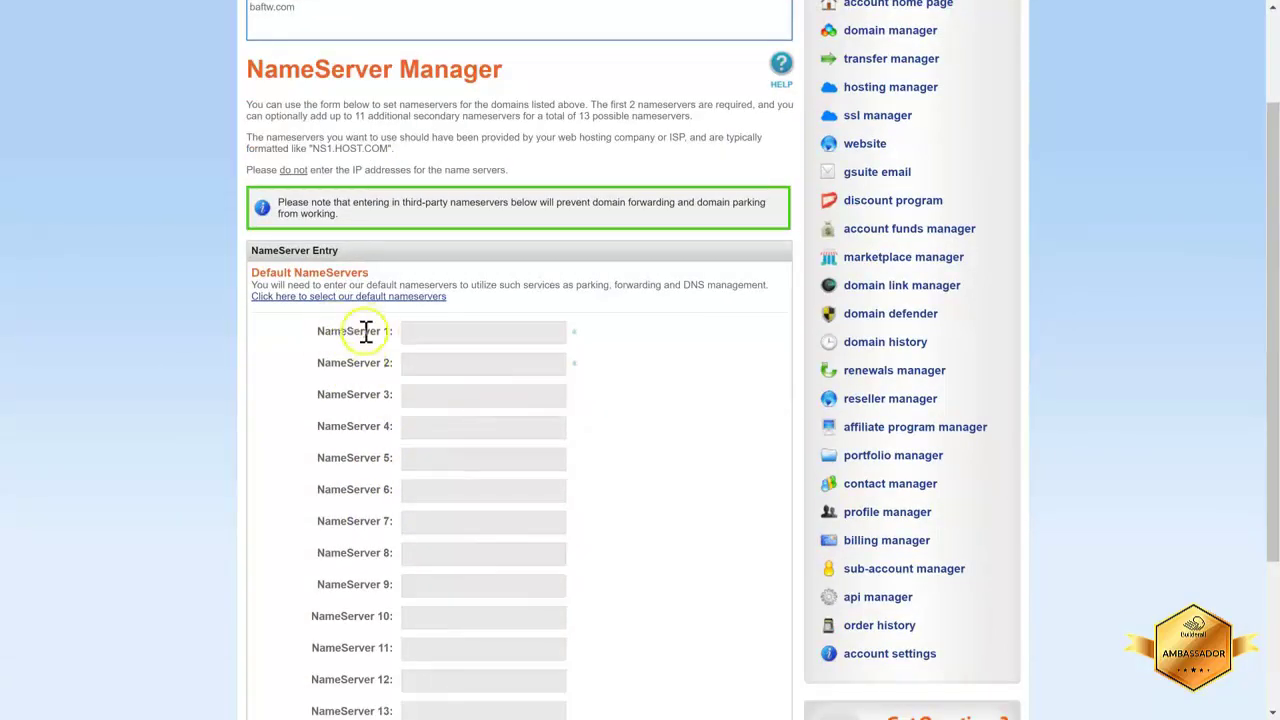
Set NameServer 1 to NS3.L4DNS.COM and NameServer 2 to NS4.L4DNS.COM
{"action": "left_click", "coordinate": [463, 335]}
{"action": "type", "text": "n"}
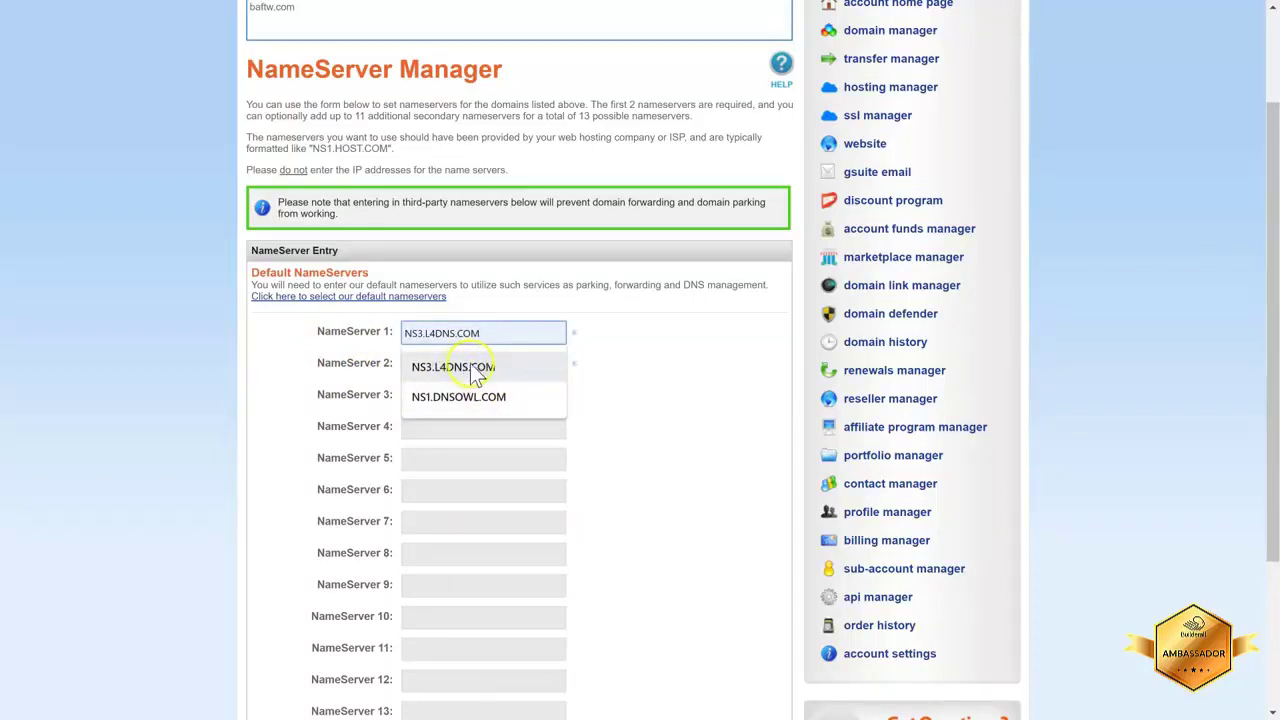
{"action": "left_click", "coordinate": [468, 366]}
{"action": "left_click", "coordinate": [448, 364]}
{"action": "type", "text": "n"}
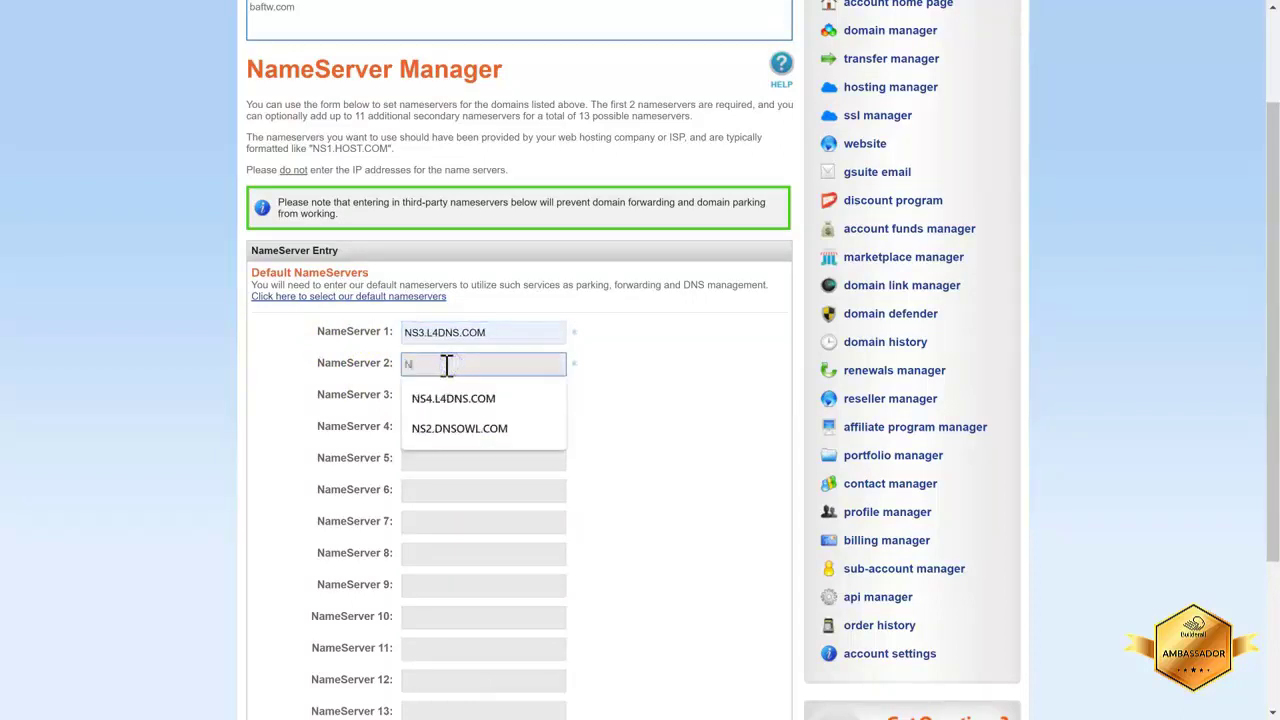
{"action": "left_click", "coordinate": [487, 398]}
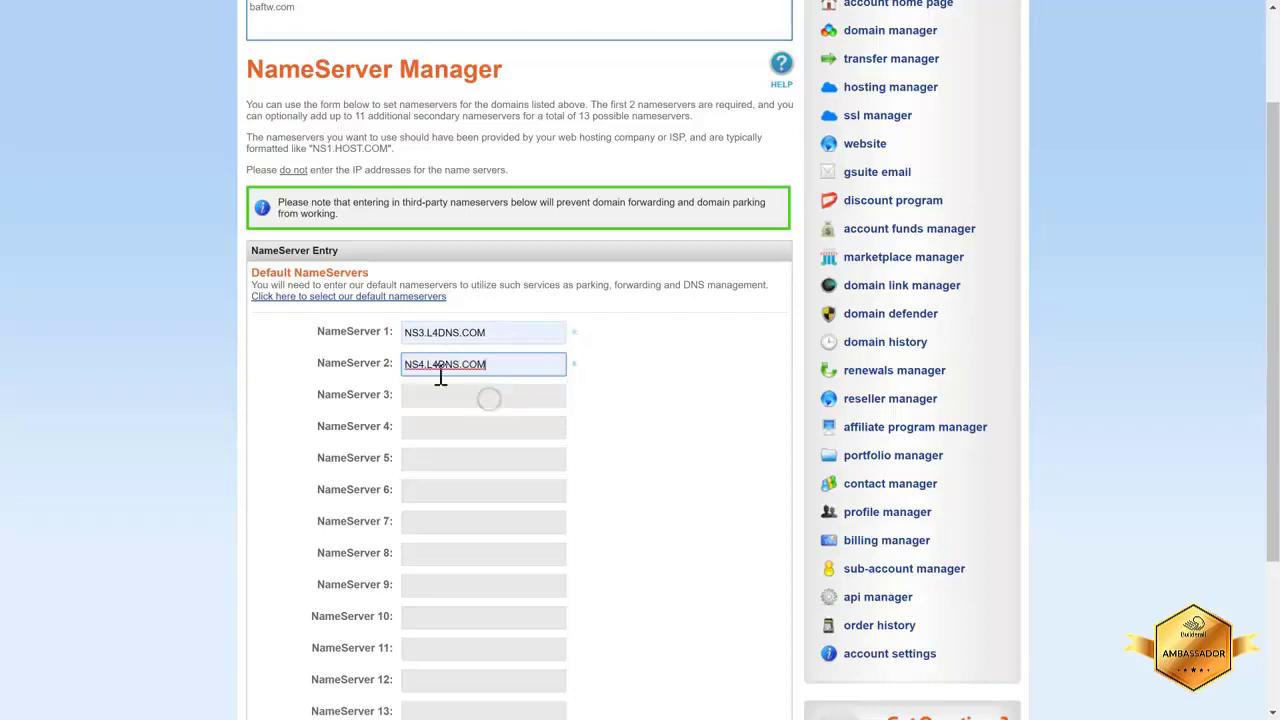
Review the two nameserver entries and submit the nameserver change
{"action": "scroll", "coordinate": [440, 377], "scroll_direction": "down", "scroll_amount": 1}
{"action": "left_click", "coordinate": [463, 295]}
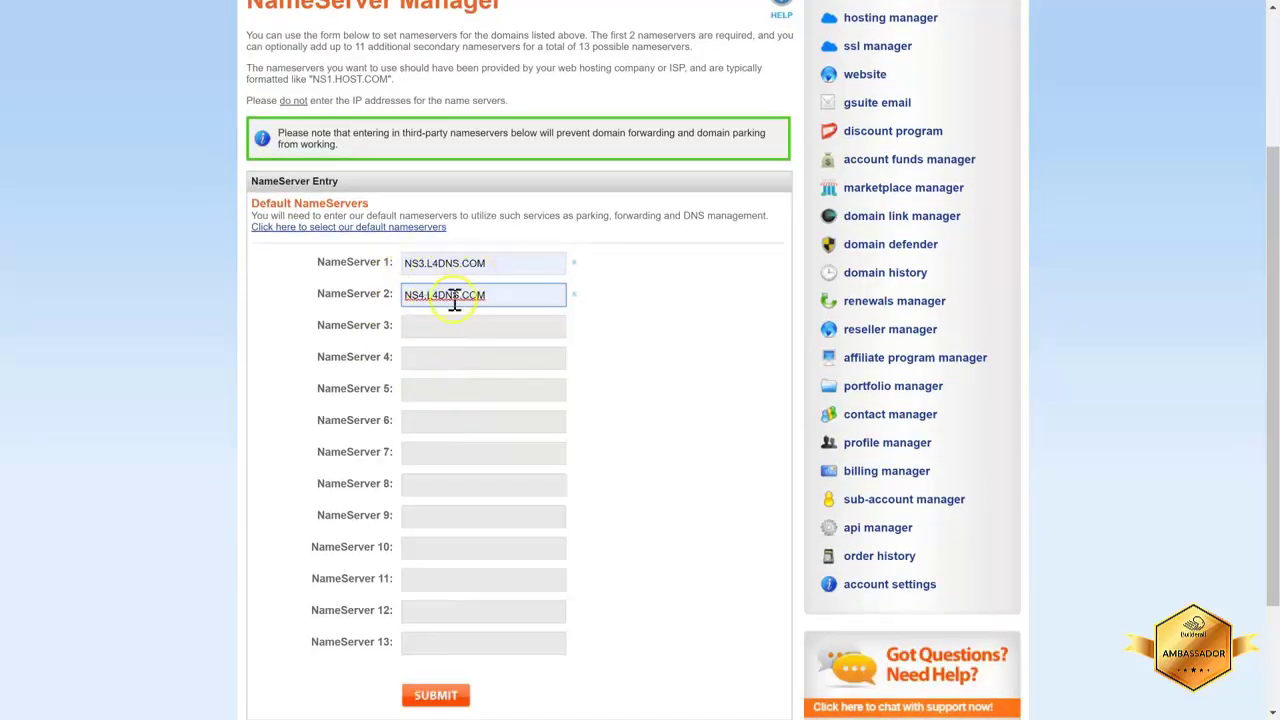
{"action": "scroll", "coordinate": [463, 451], "scroll_direction": "down", "scroll_amount": 3}
{"action": "scroll", "coordinate": [503, 283], "scroll_direction": "up", "scroll_amount": 2}
{"action": "left_click", "coordinate": [494, 245]}
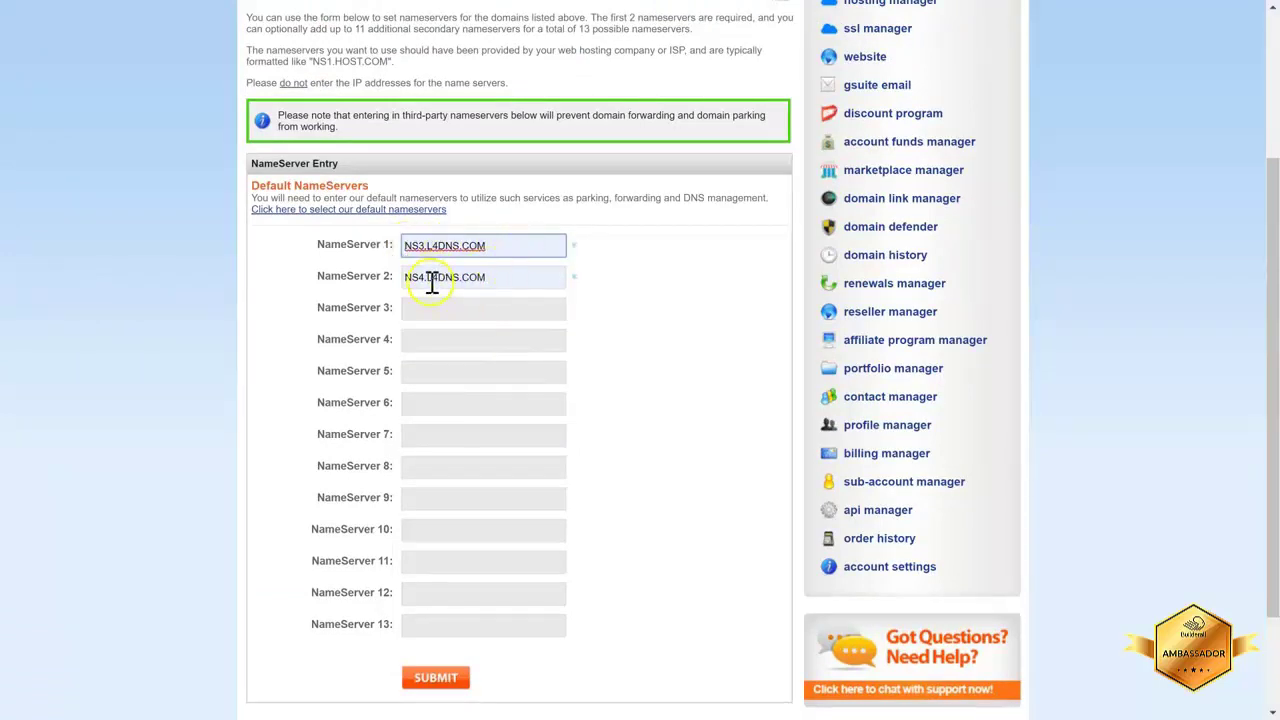
{"action": "scroll", "coordinate": [481, 346], "scroll_direction": "down", "scroll_amount": 2}
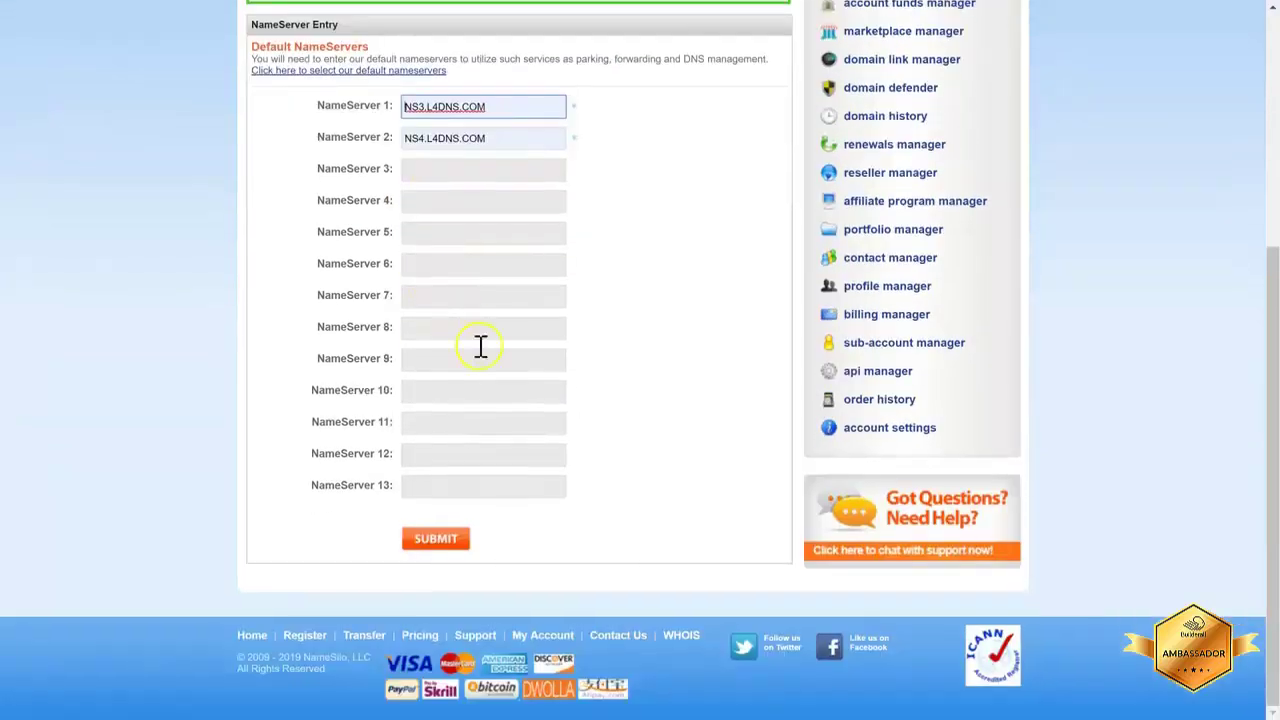
{"action": "left_click", "coordinate": [447, 550]}
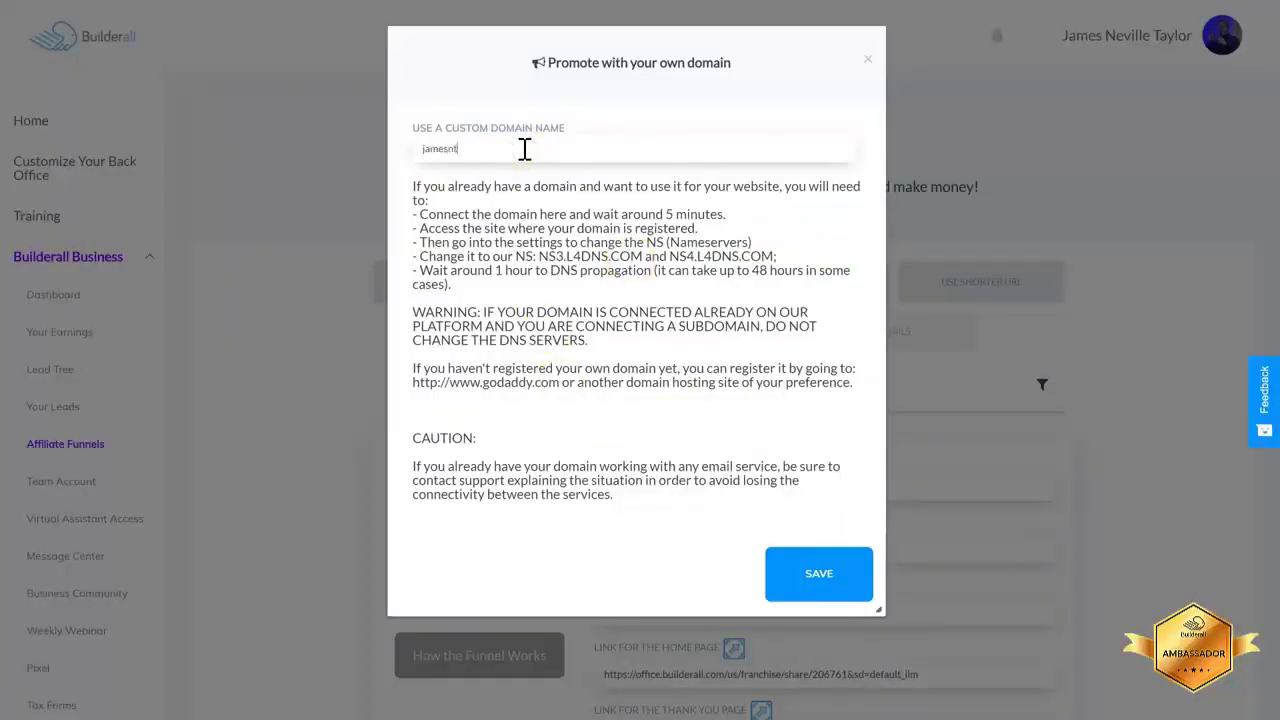
Complete the custom domain name as jamesnt.com in Builderall and save the domain connection
{"action": "type", "text": ".com"}
{"action": "left_click", "coordinate": [826, 570]}
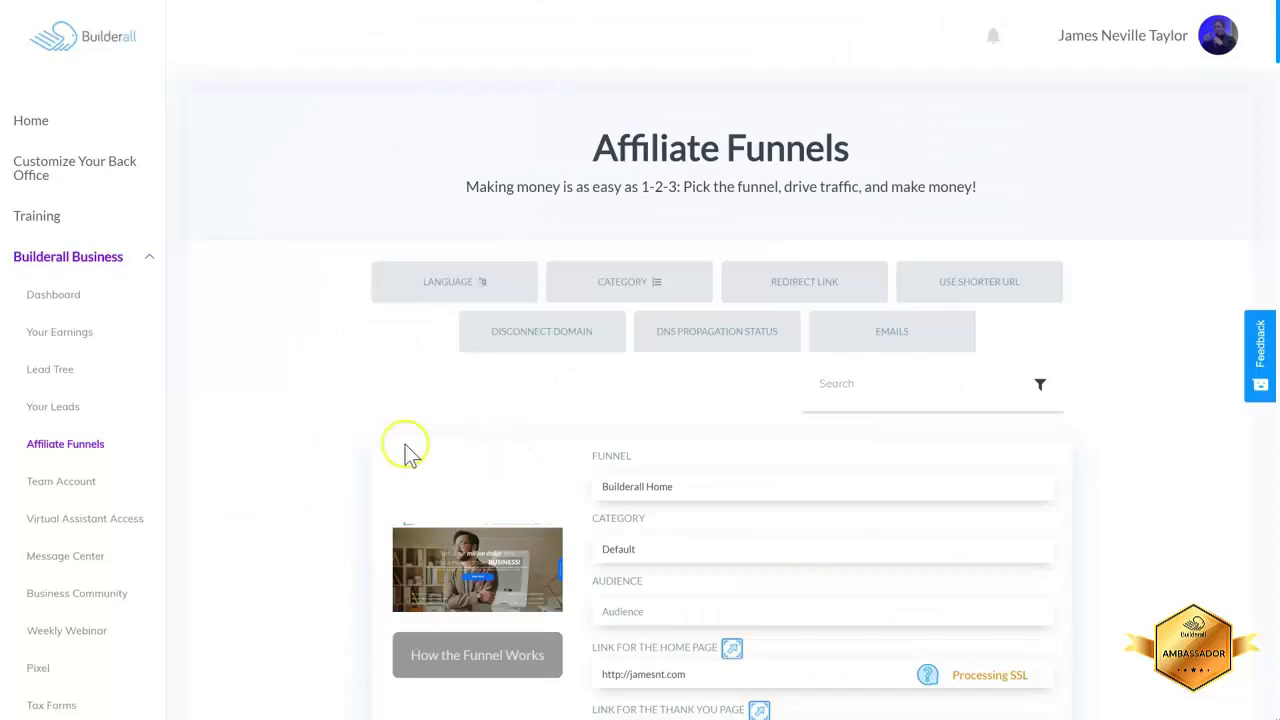
Examine the home page links and SSL status of the listed affiliate funnels after connecting the domain
{"action": "scroll", "coordinate": [700, 530], "scroll_direction": "down", "scroll_amount": 3}
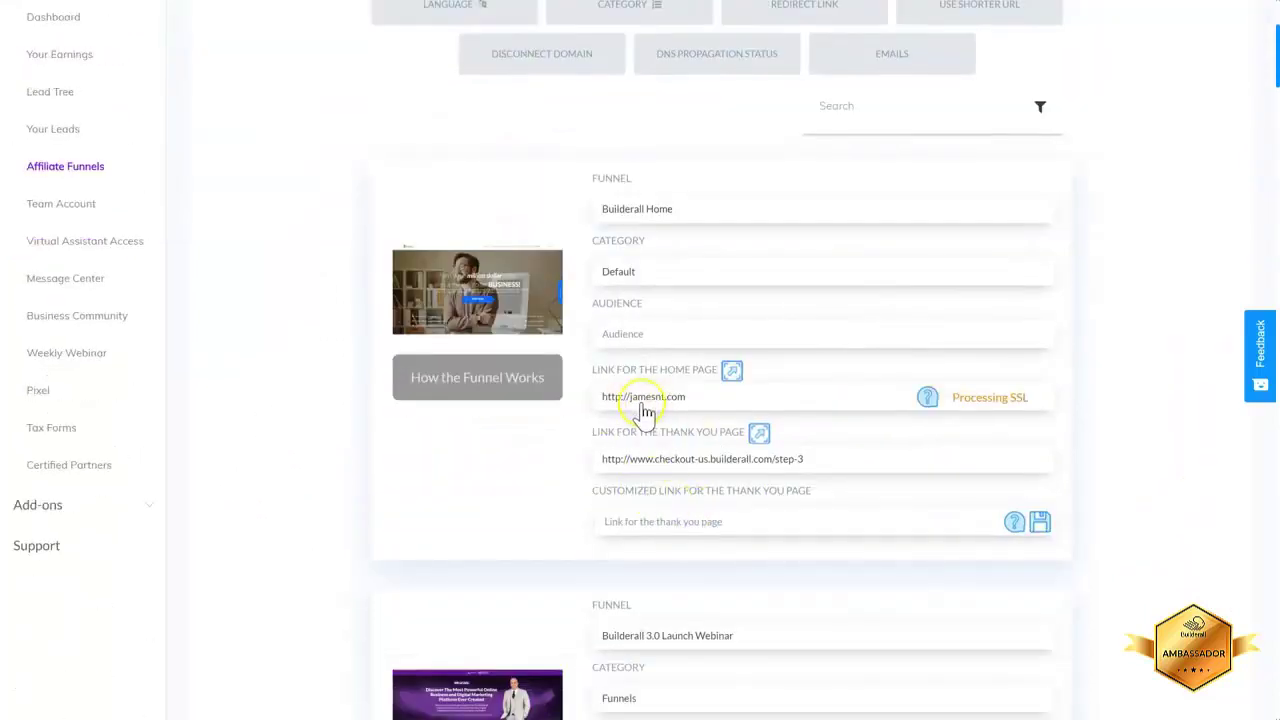
{"action": "scroll", "coordinate": [642, 405], "scroll_direction": "down", "scroll_amount": 3}
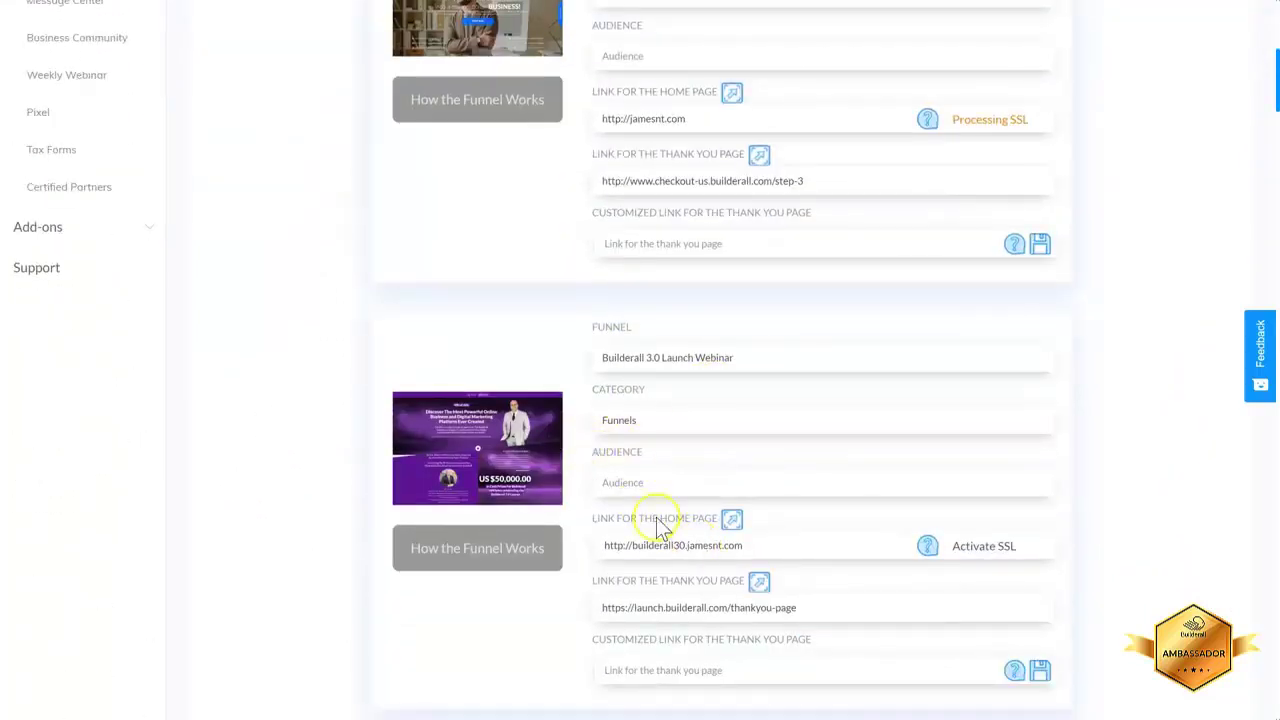
{"action": "scroll", "coordinate": [520, 570], "scroll_direction": "down", "scroll_amount": 2}
{"action": "scroll", "coordinate": [630, 455], "scroll_direction": "down", "scroll_amount": 2}
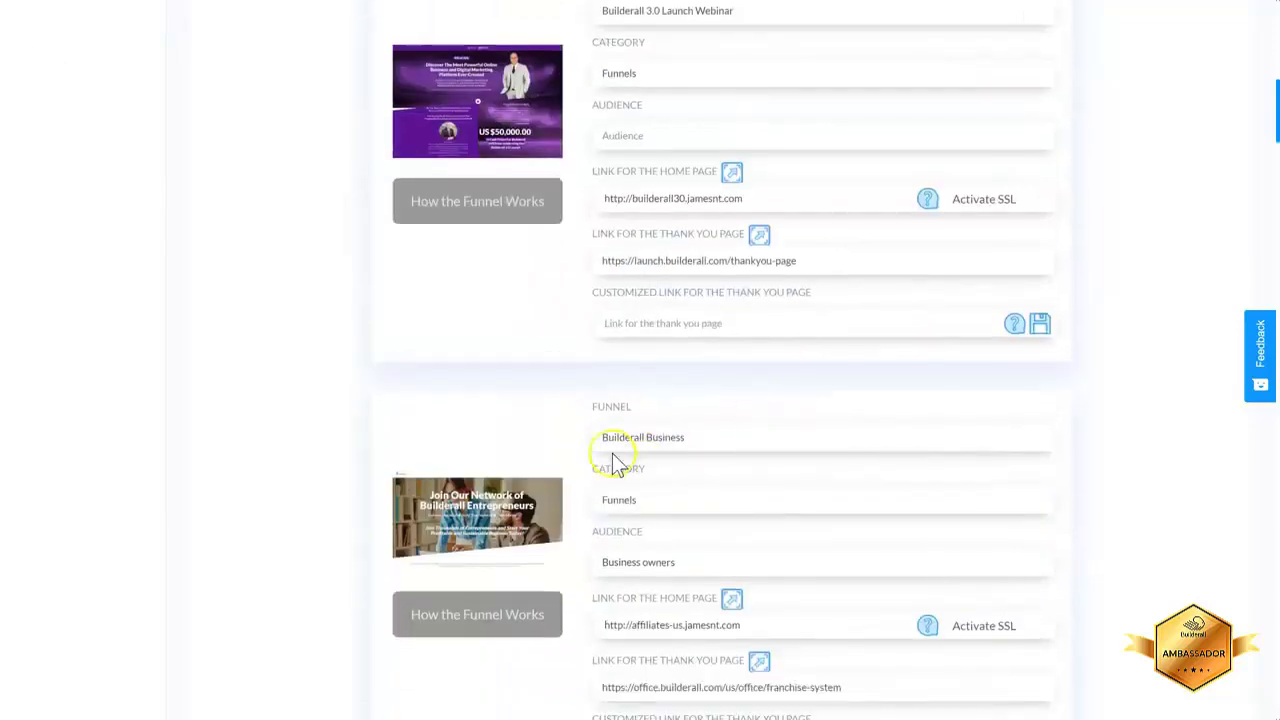
{"action": "scroll", "coordinate": [700, 630], "scroll_direction": "down", "scroll_amount": 2}
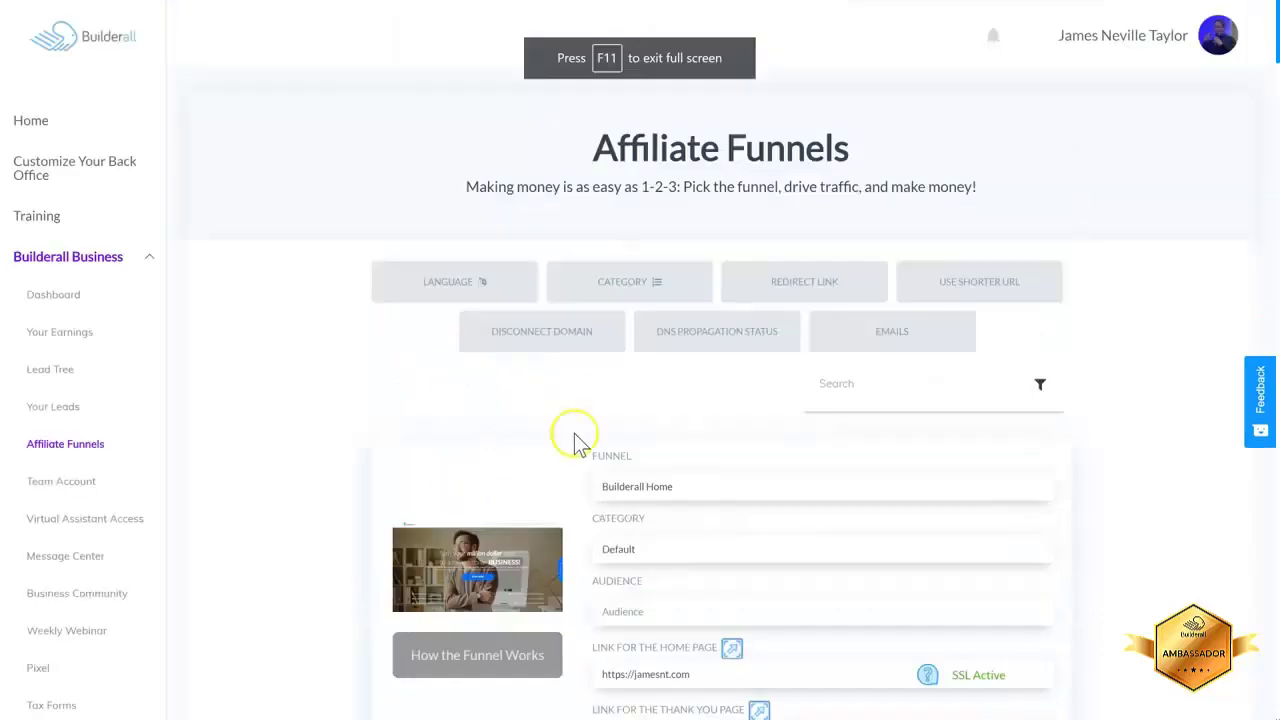
Review the funnels' SSL statuses and activate SSL for the Builderall 3.0 Launch Webinar funnel's home page link
{"action": "scroll", "coordinate": [717, 360], "scroll_direction": "down", "scroll_amount": 3}
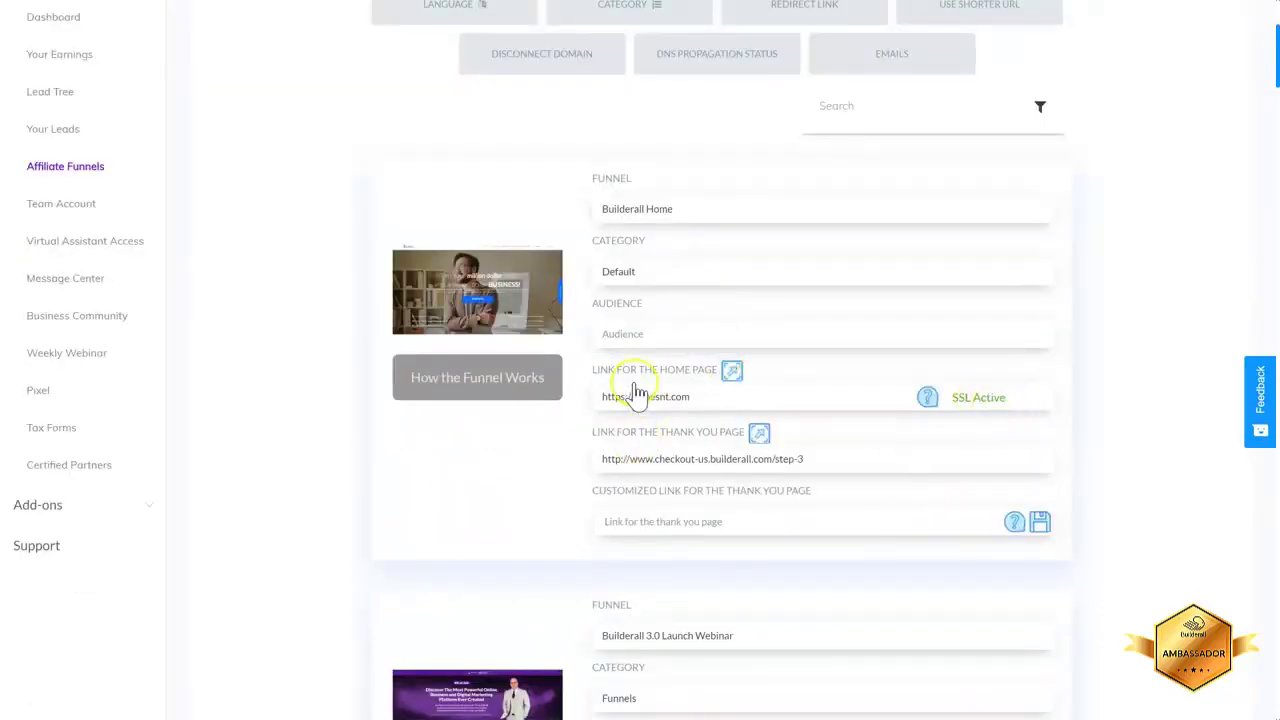
{"action": "scroll", "coordinate": [640, 400], "scroll_direction": "down", "scroll_amount": 2}
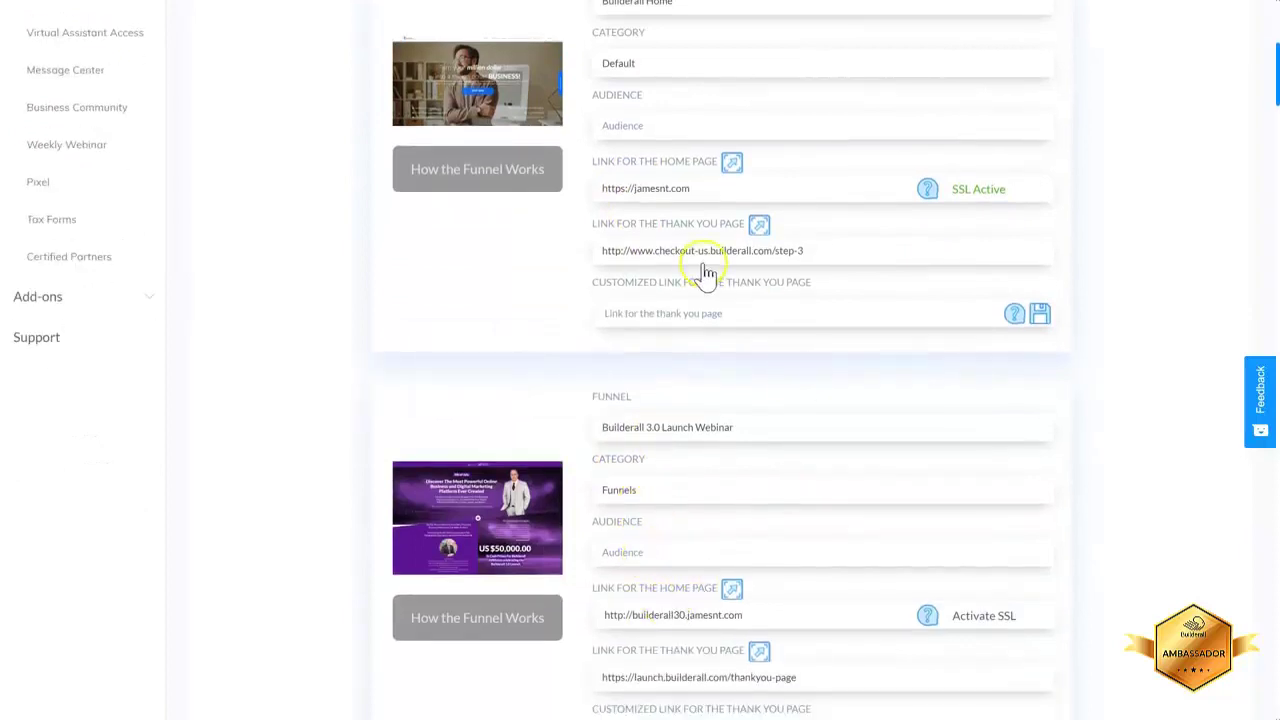
{"action": "scroll", "coordinate": [790, 251], "scroll_direction": "up", "scroll_amount": 1}
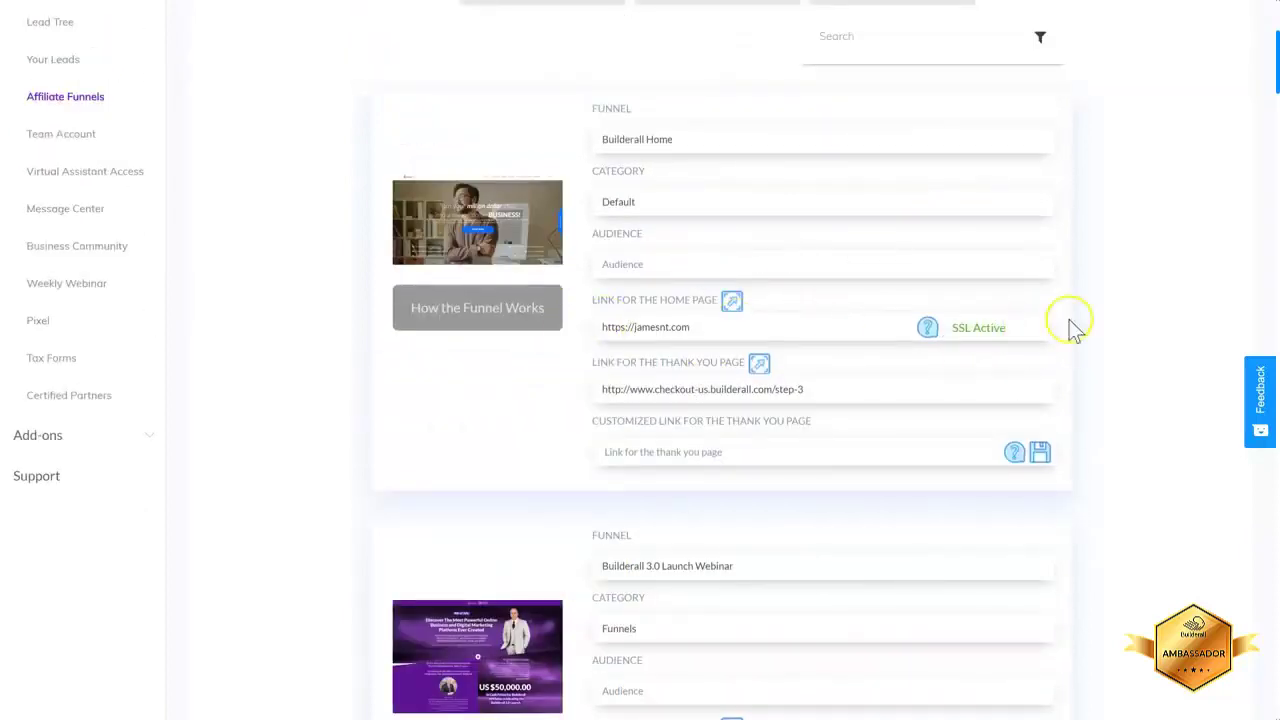
{"action": "scroll", "coordinate": [985, 340], "scroll_direction": "down", "scroll_amount": 3}
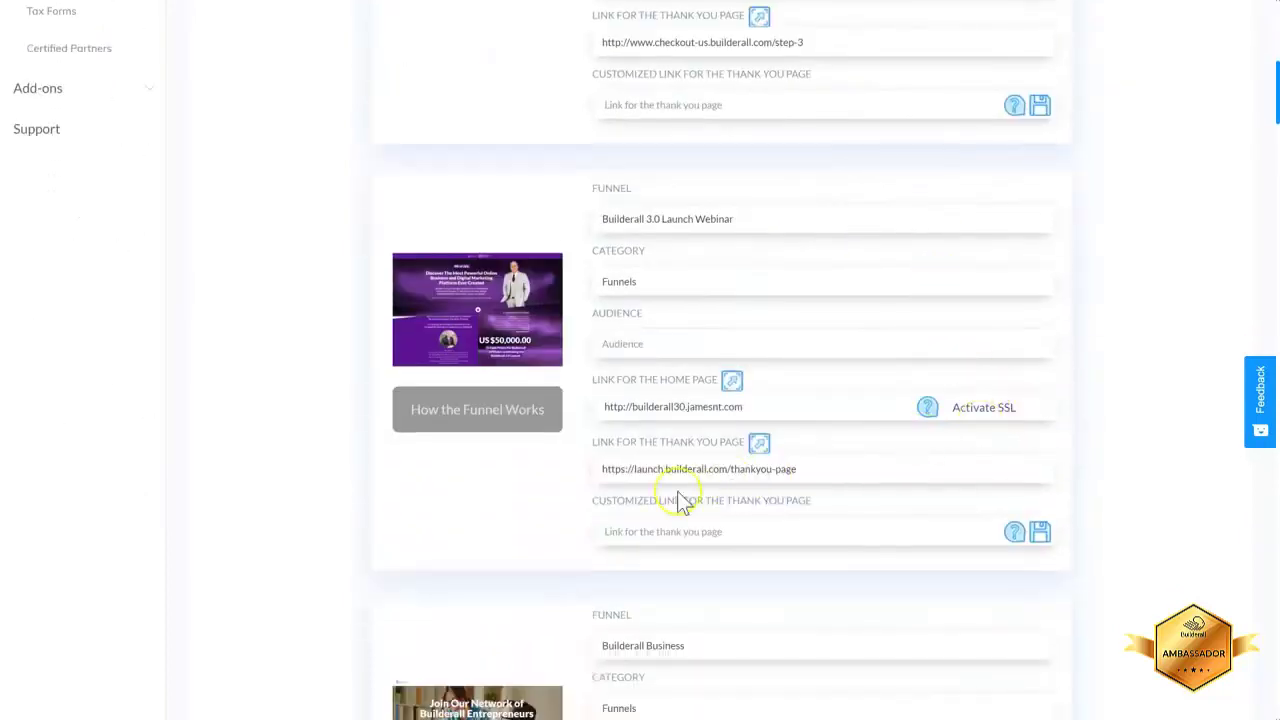
{"action": "scroll", "coordinate": [660, 420], "scroll_direction": "down", "scroll_amount": 5}
{"action": "scroll", "coordinate": [702, 457], "scroll_direction": "up", "scroll_amount": 4}
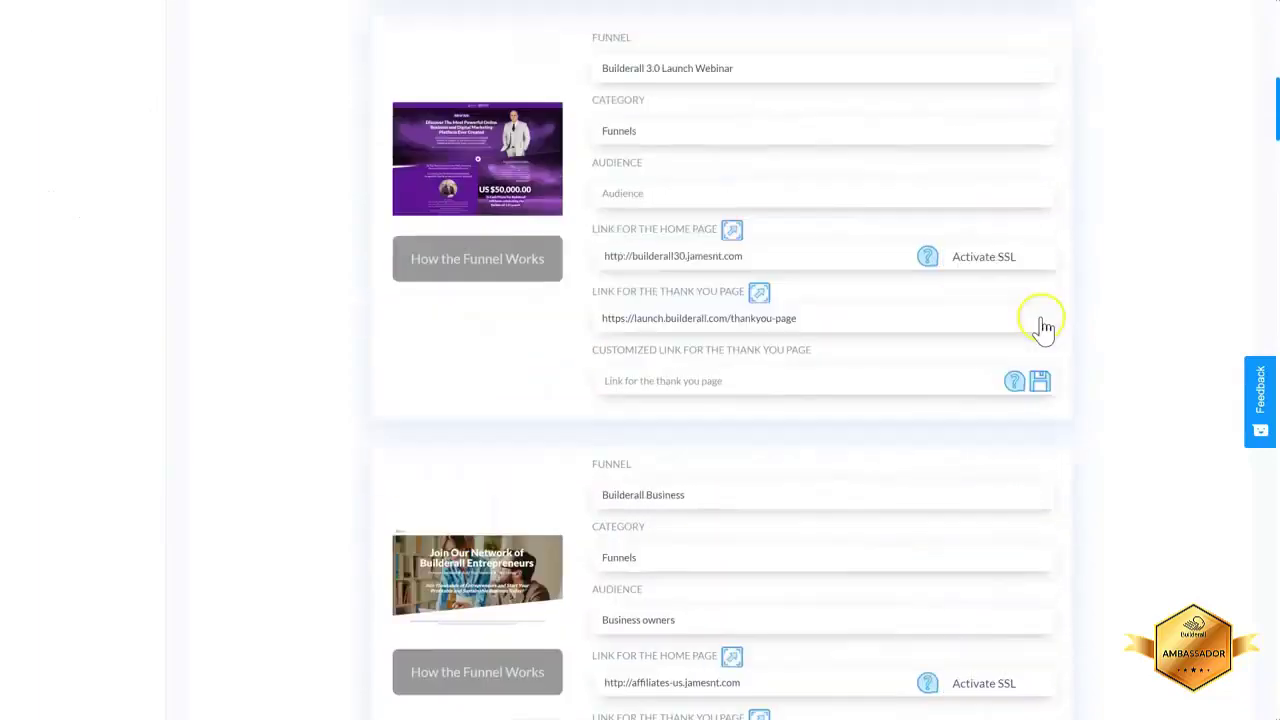
{"action": "left_click", "coordinate": [983, 272]}
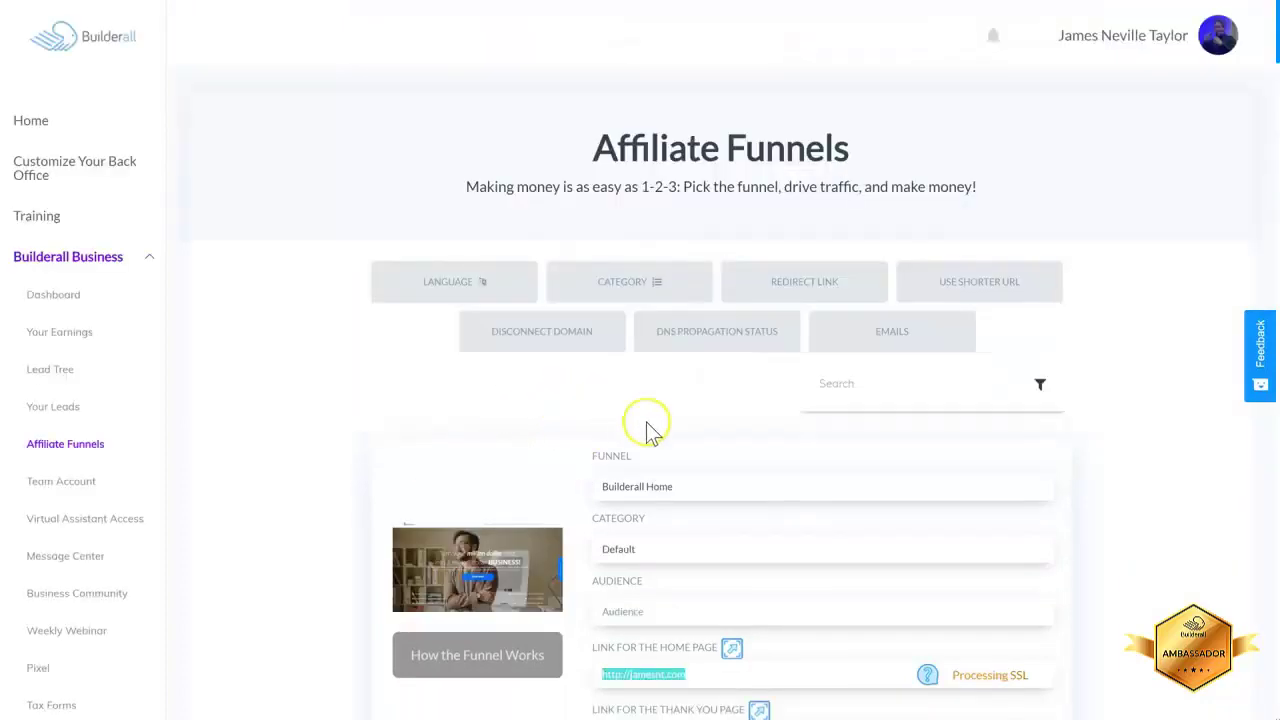
Check the DNS propagation status of jamesnt.com across the worldwide server locations
{"action": "scroll", "coordinate": [640, 466], "scroll_direction": "down", "scroll_amount": 1}
{"action": "scroll", "coordinate": [640, 466], "scroll_direction": "up", "scroll_amount": 1}
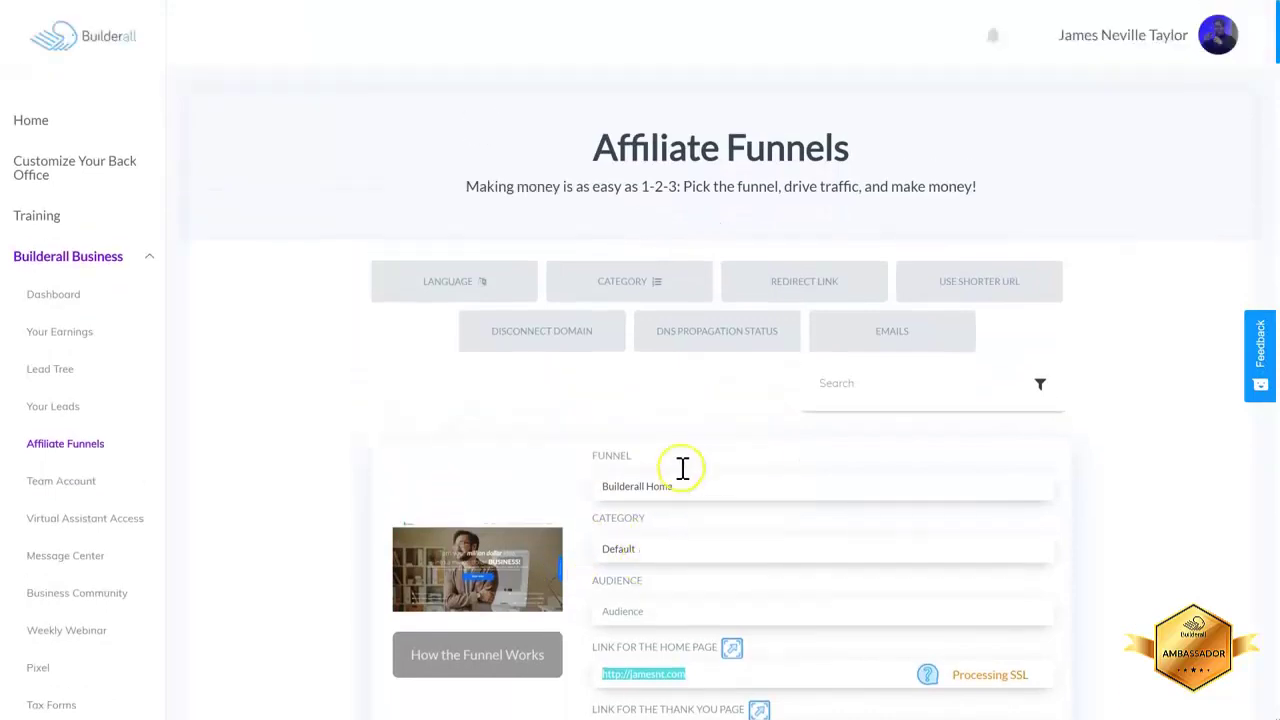
{"action": "left_click", "coordinate": [732, 344]}
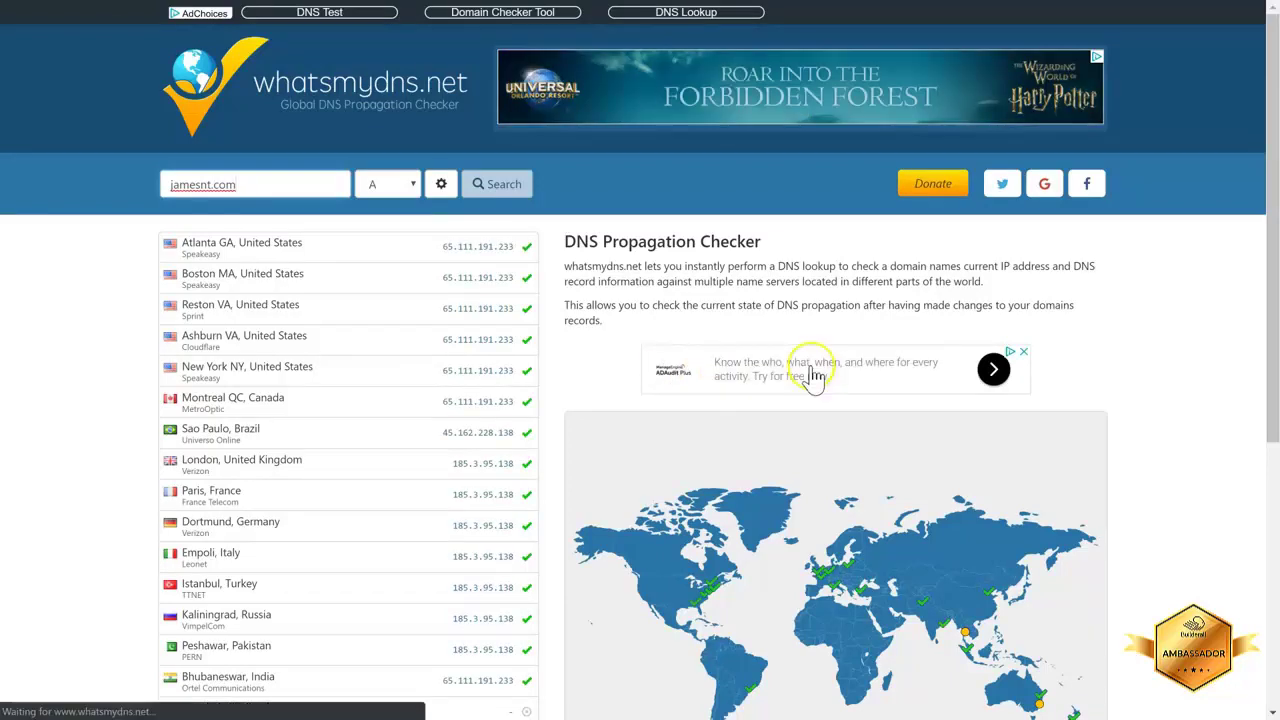
{"action": "scroll", "coordinate": [537, 409], "scroll_direction": "down", "scroll_amount": 5}
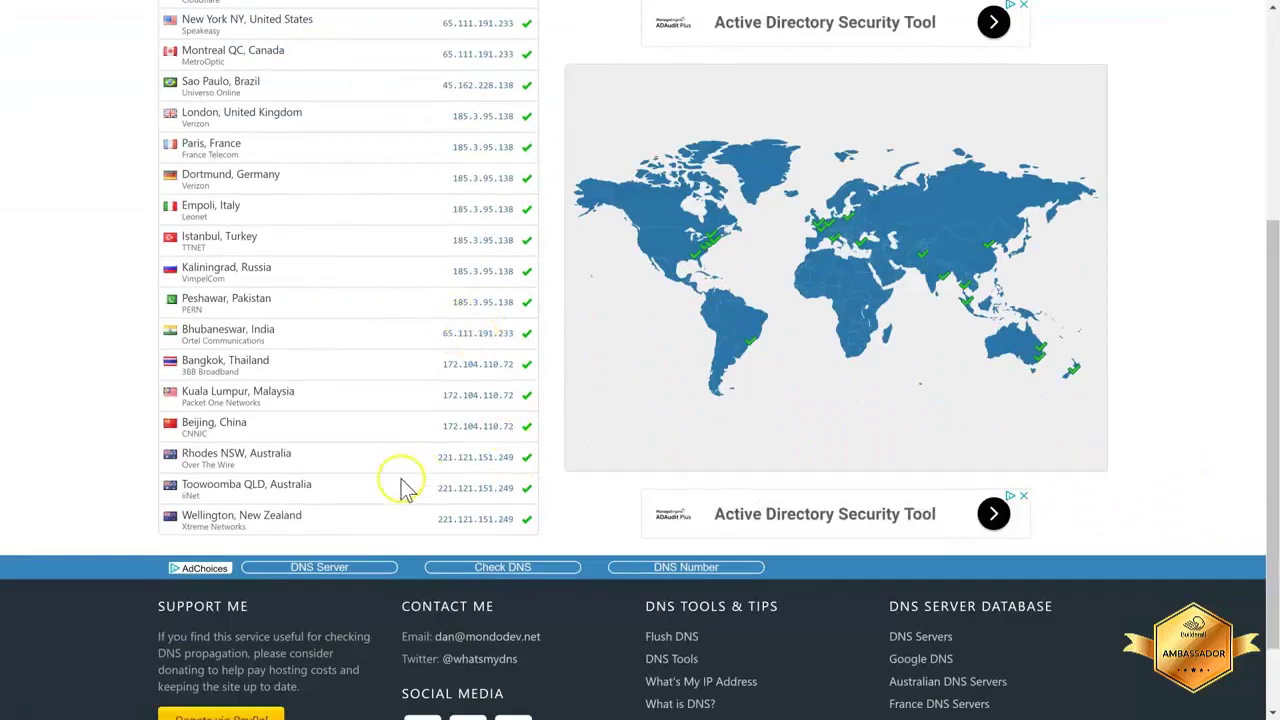
{"action": "scroll", "coordinate": [495, 453], "scroll_direction": "up", "scroll_amount": 5}
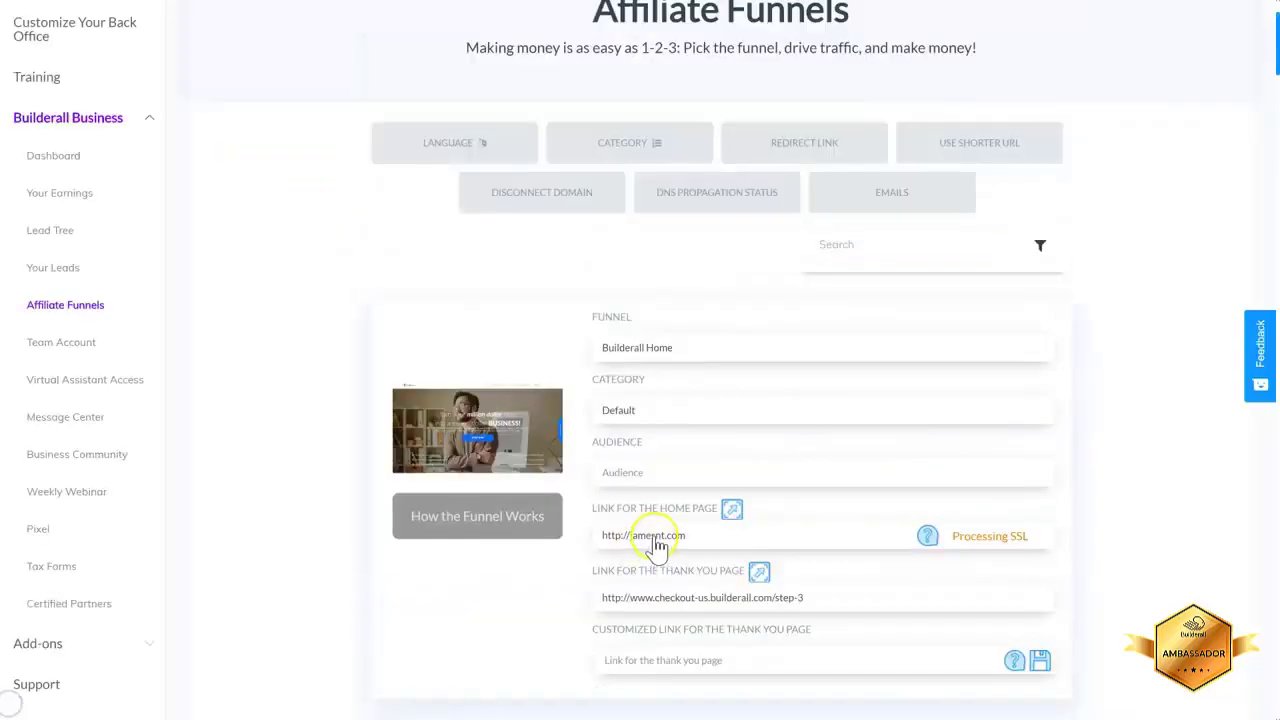
Open the Builderall Home funnel's home page link on jamesnt.com to view the live page
{"action": "scroll", "coordinate": [655, 545], "scroll_direction": "down", "scroll_amount": 1}
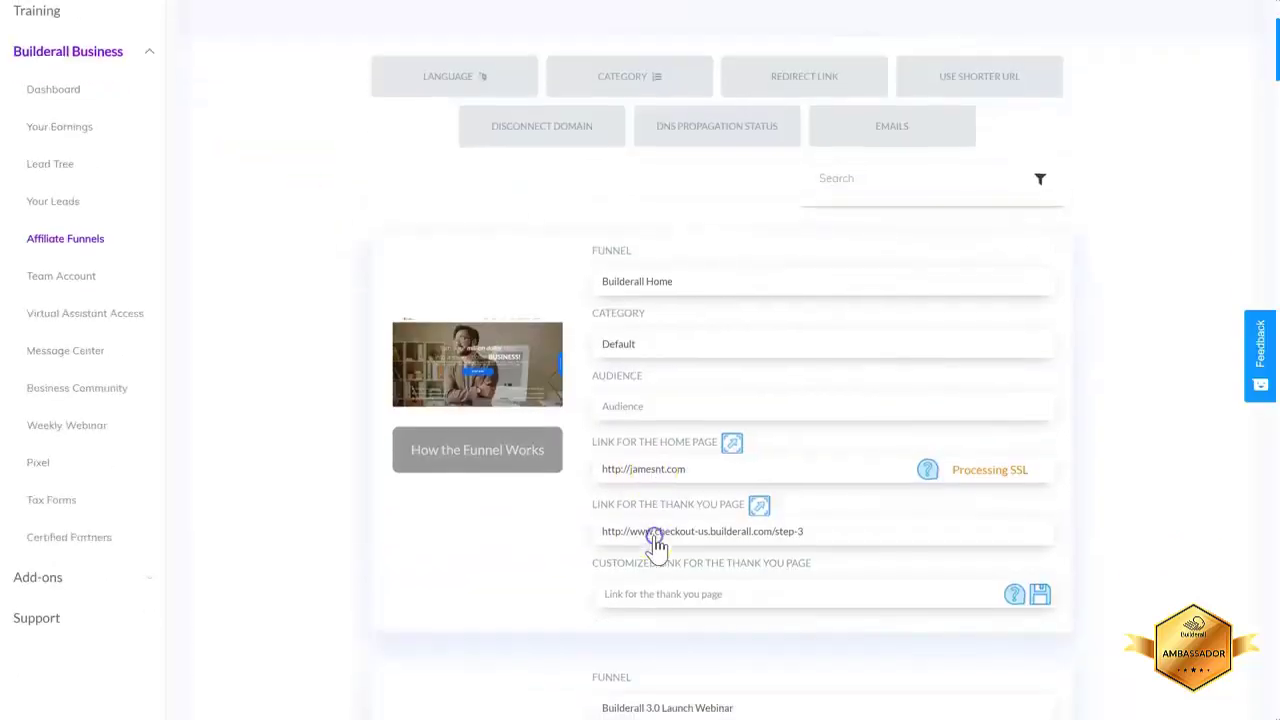
{"action": "triple_click", "coordinate": [637, 467]}
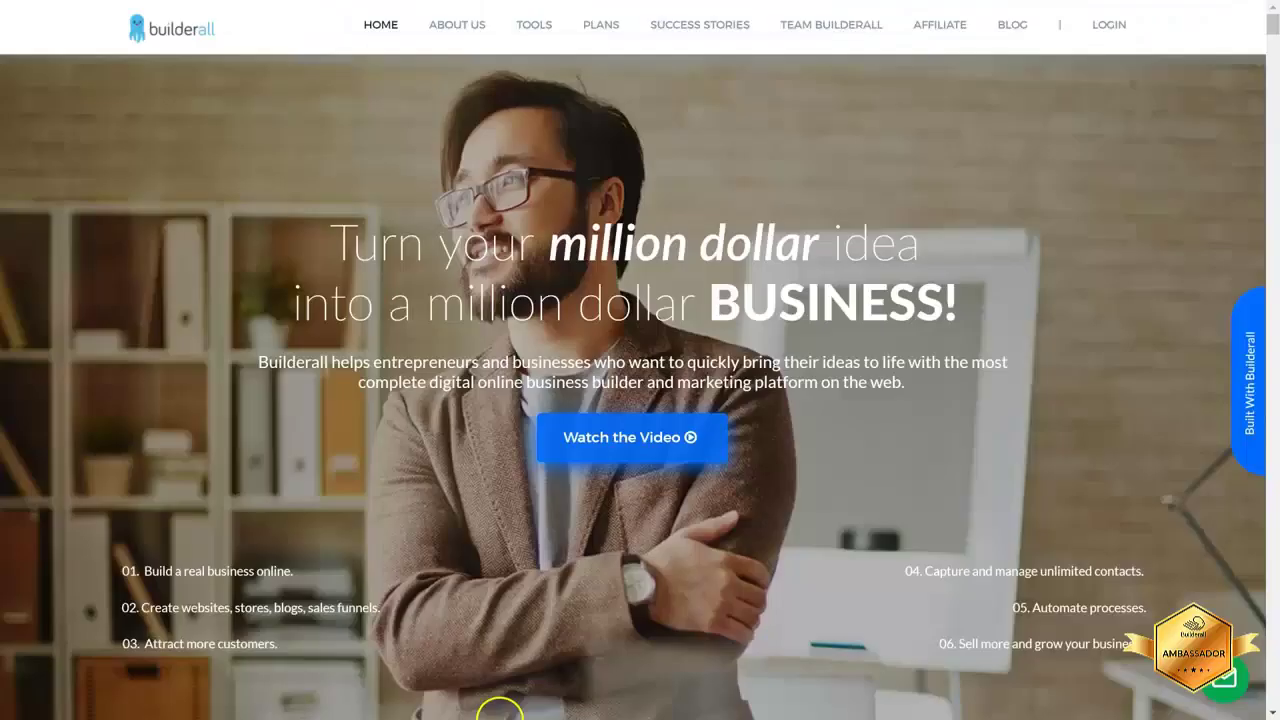